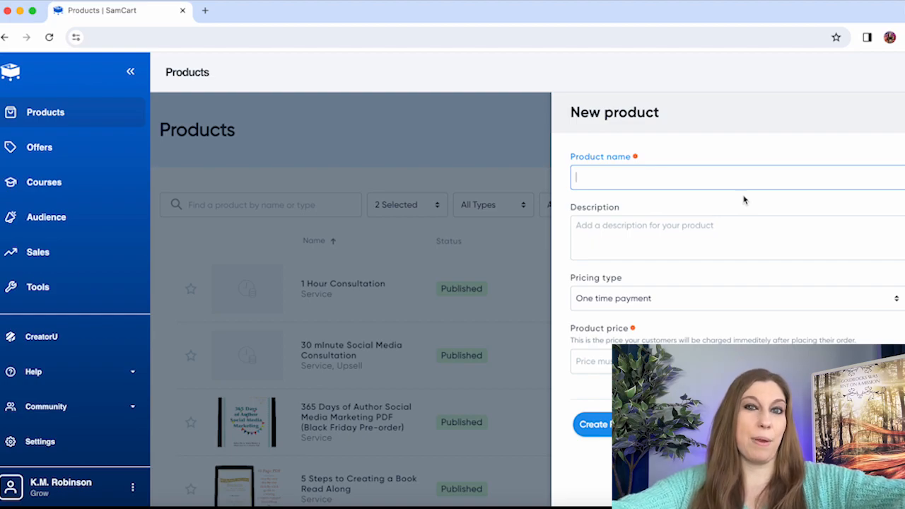
- Create a product named "Golden example" with one time payment pricing and a price of 19.99
text(Golden)
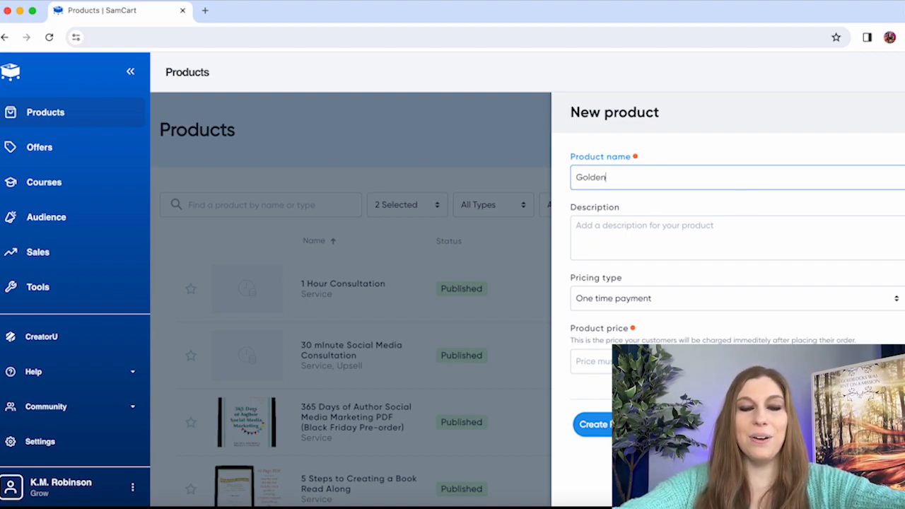
text( example)
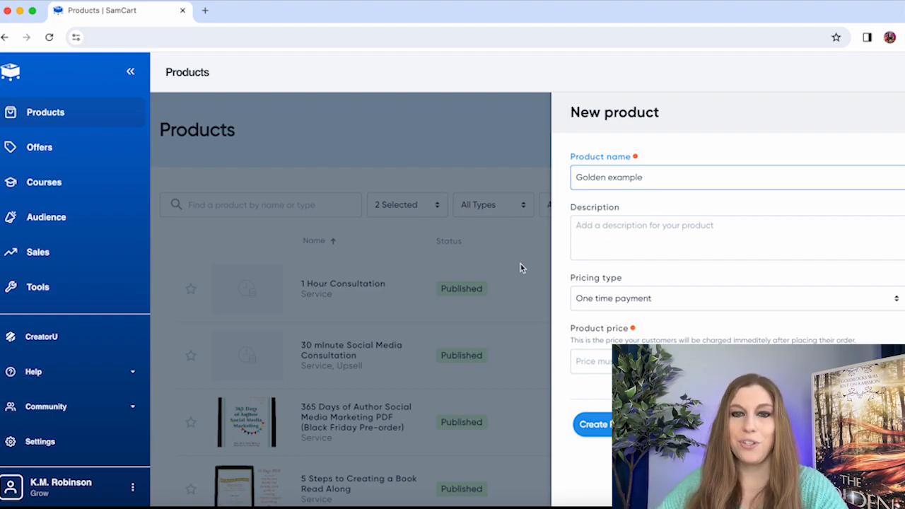
click(709, 237)
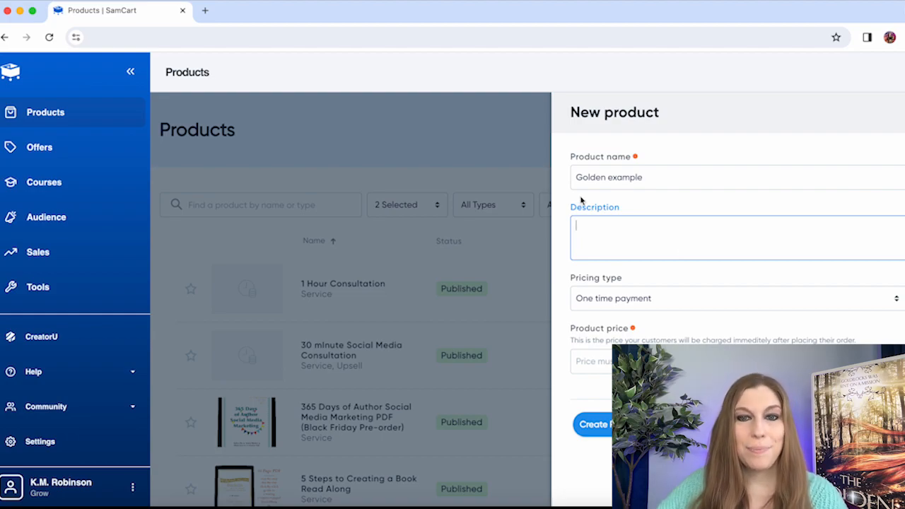
click(655, 306)
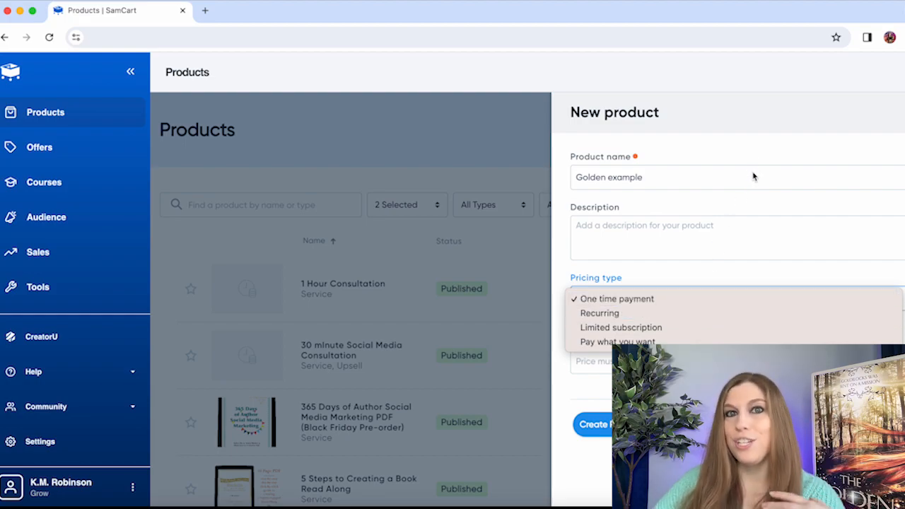
click(674, 299)
click(595, 361)
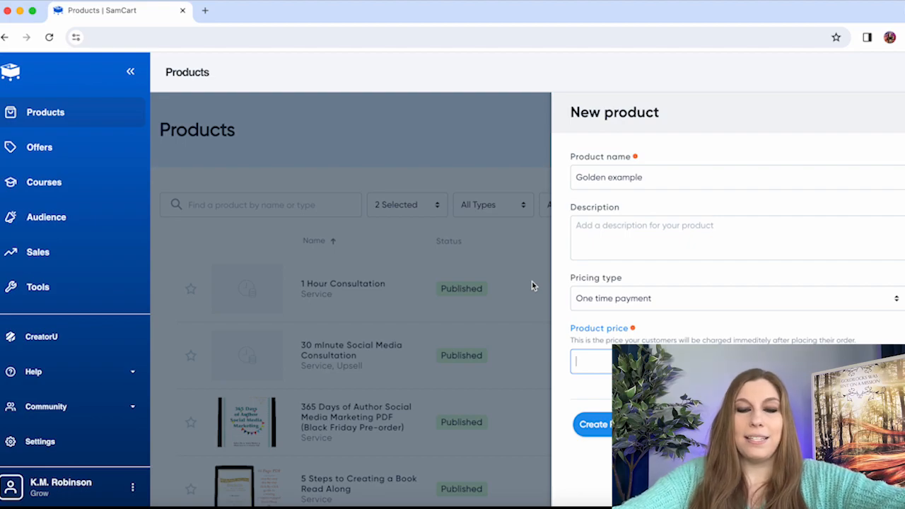
text(19)
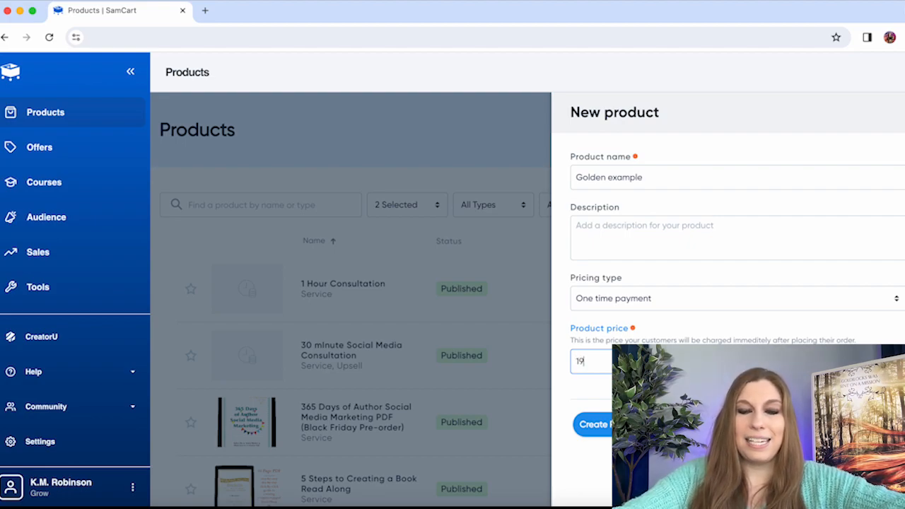
text(.99)
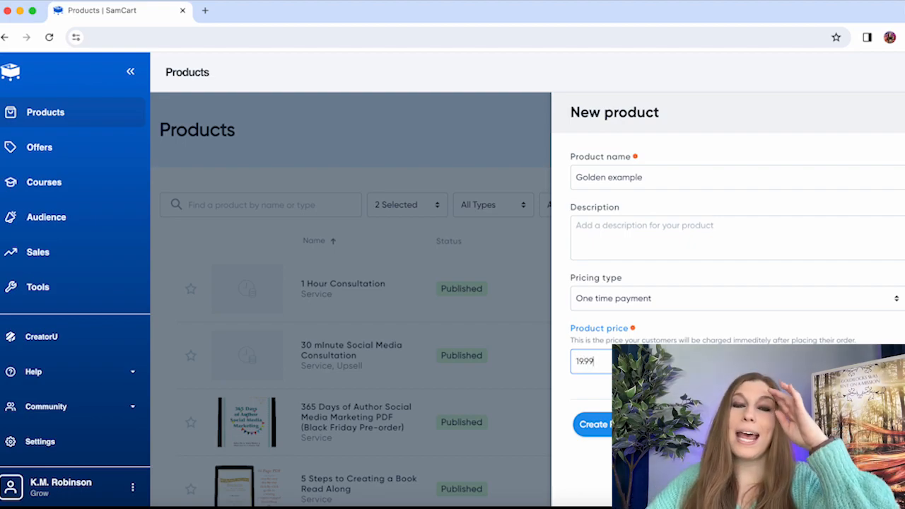
click(606, 429)
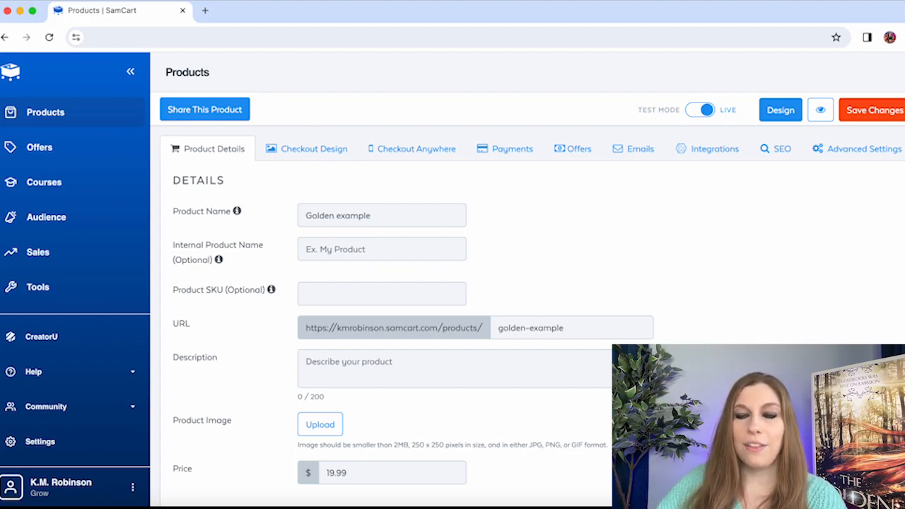
- Upload the Golden Trilogy book cover image file as the product image
scroll(453, 304, down, 3)
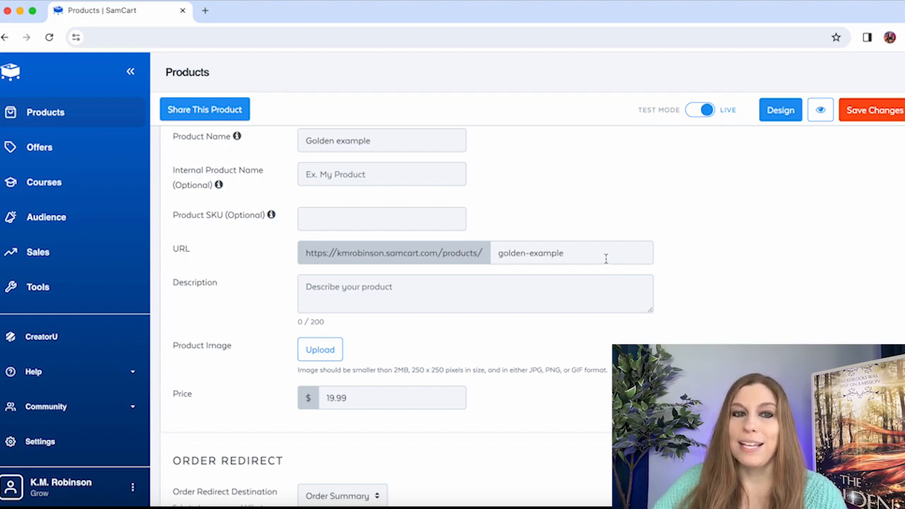
click(441, 293)
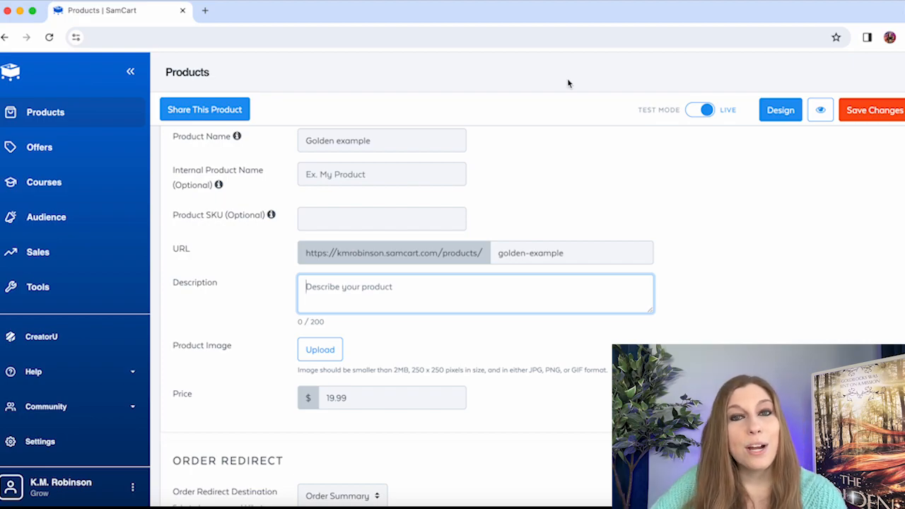
click(333, 357)
key(super+Tab)
drag(834, 214, 548, 254)
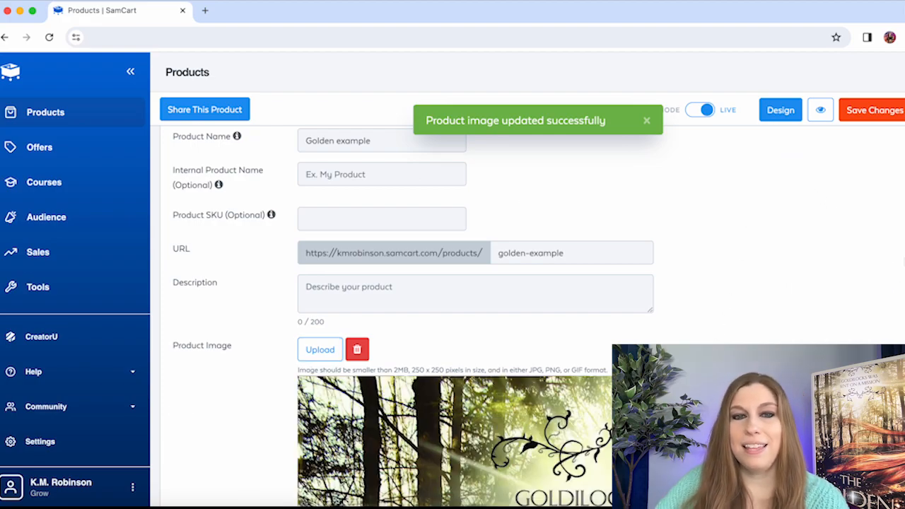
- Set the product's order redirect destination to Custom URL
scroll(531, 319, down, 10)
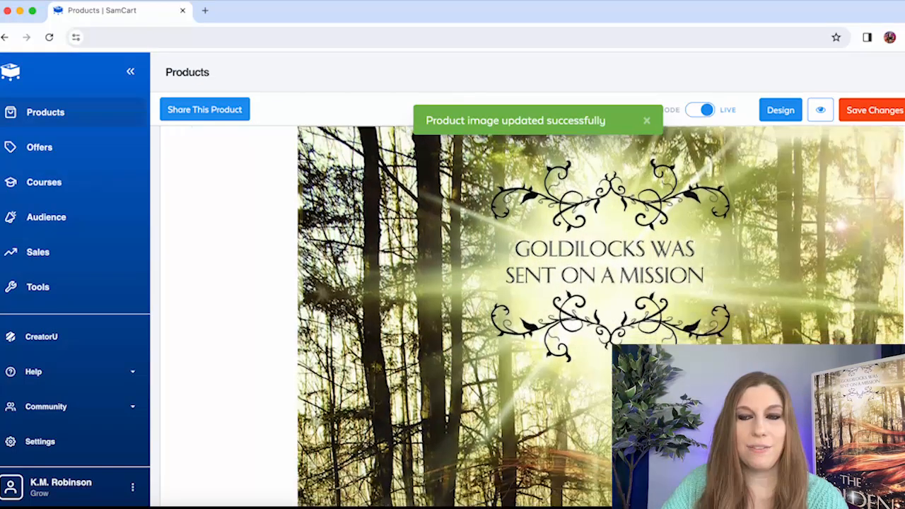
scroll(530, 318, down, 8)
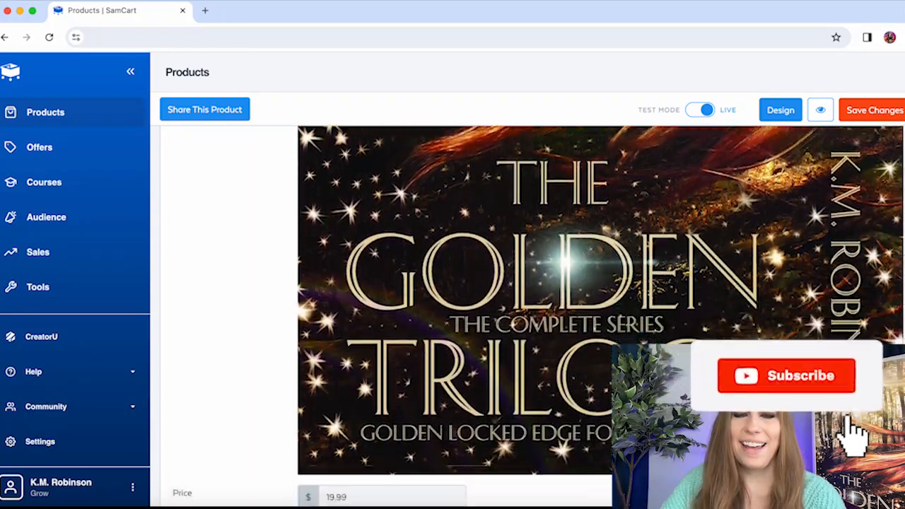
scroll(852, 187, down, 3)
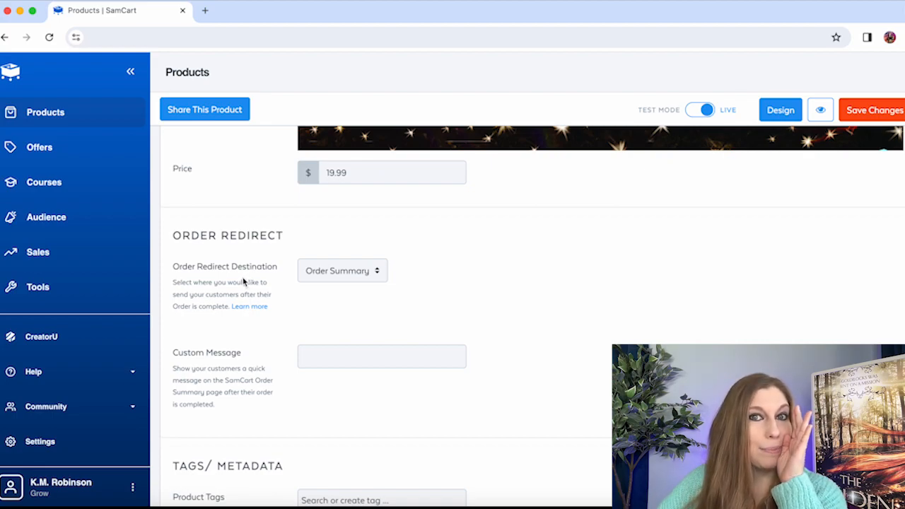
click(344, 273)
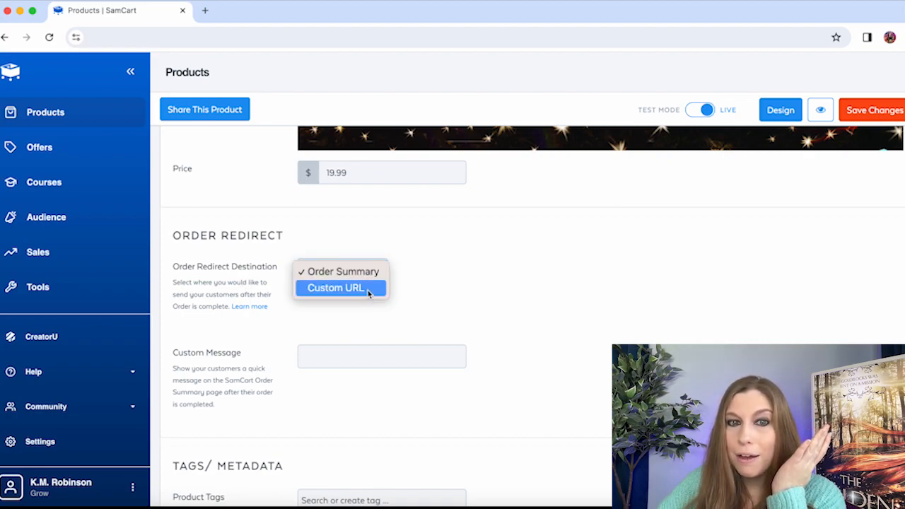
click(369, 289)
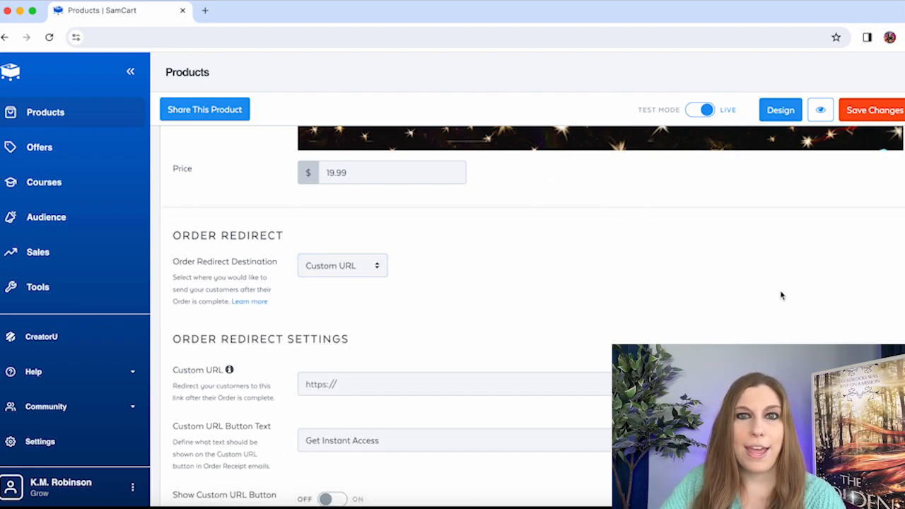
- Examine the custom URL button text within the order redirect settings
scroll(782, 296, down, 5)
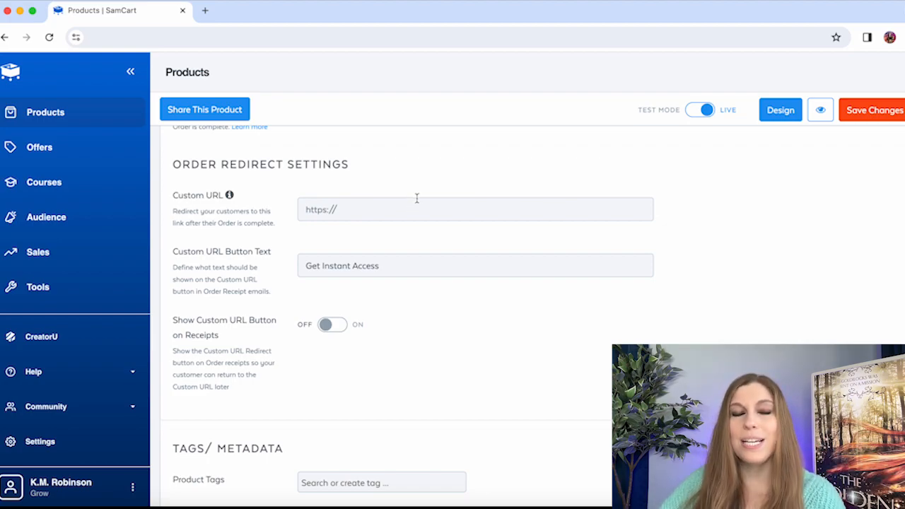
click(387, 268)
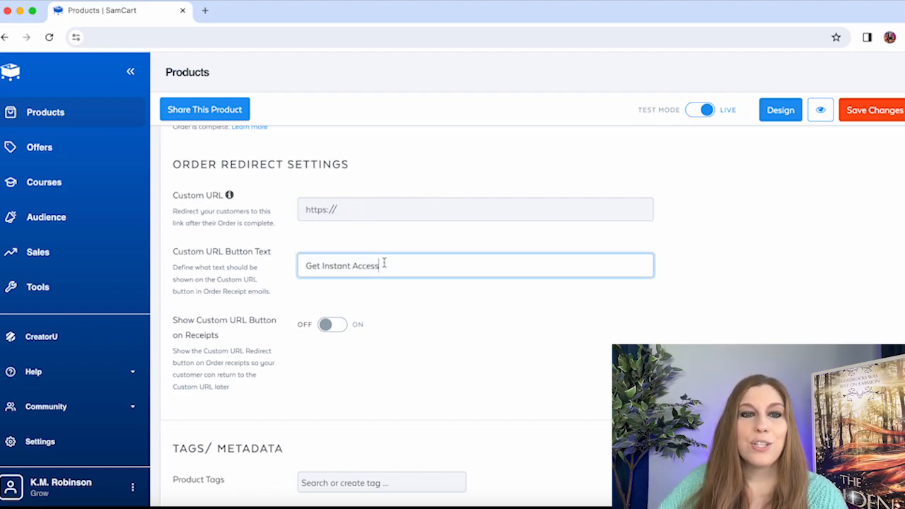
key(ctrl+a)
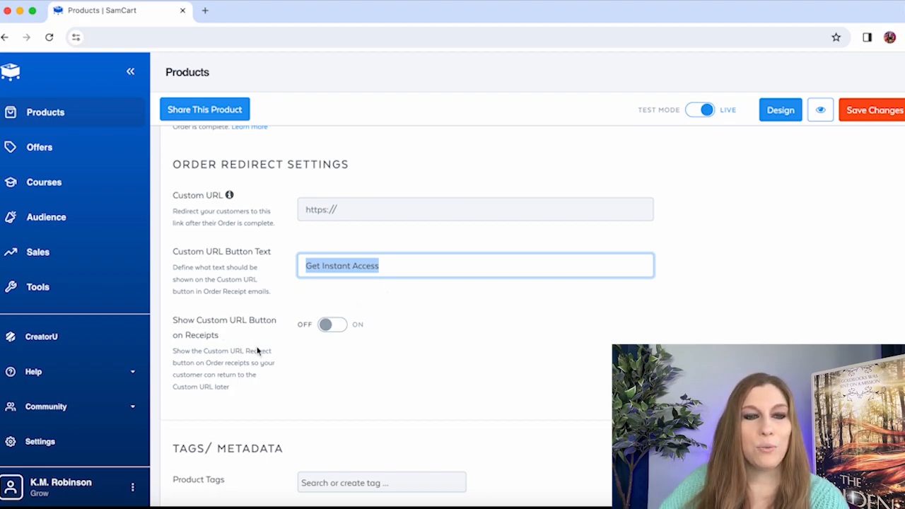
click(473, 321)
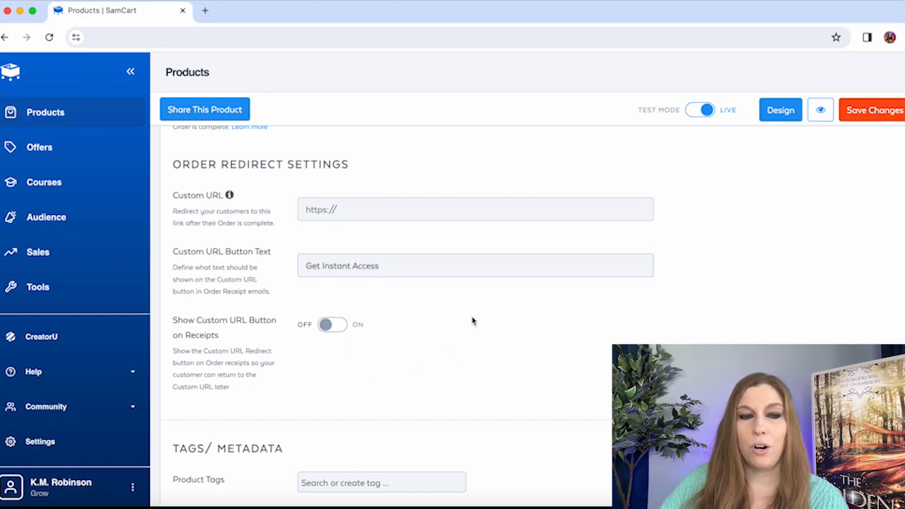
- Allow coupons for the product, and view the form for creating a new coupon without adding one
scroll(472, 321, down, 8)
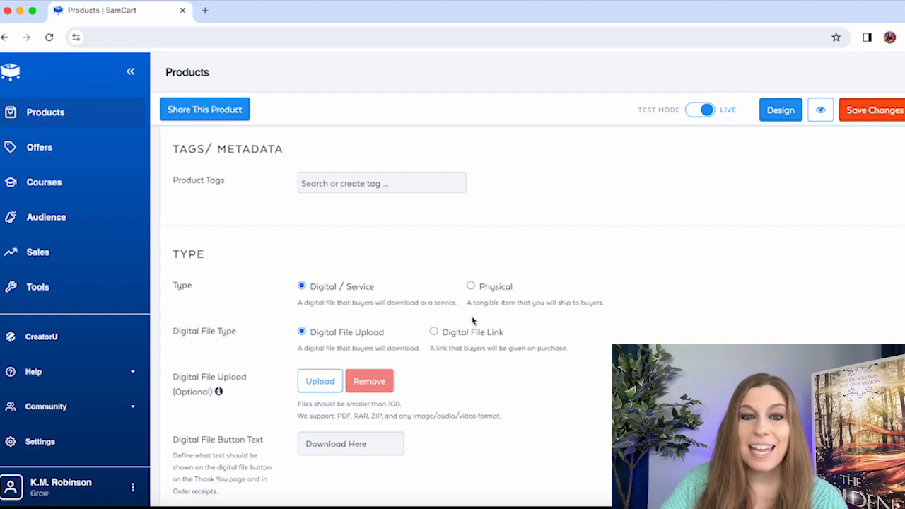
scroll(473, 321, down, 3)
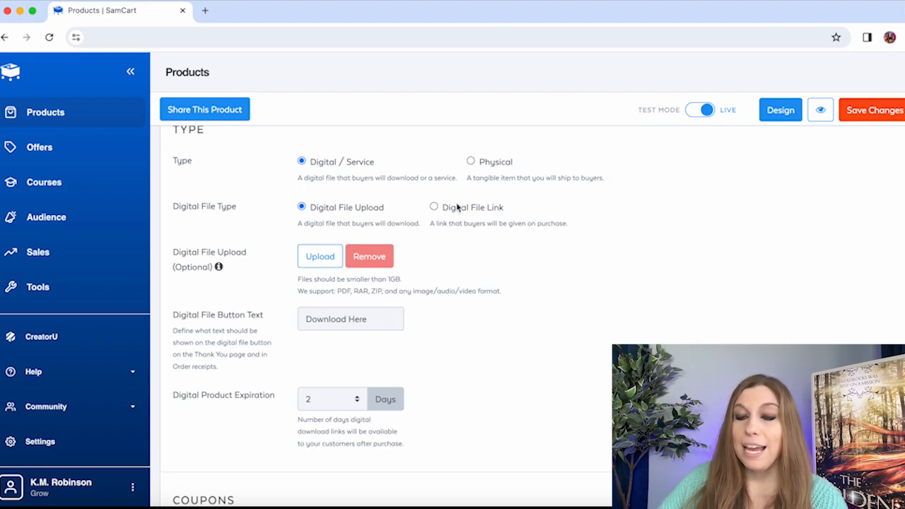
scroll(457, 207, down, 2)
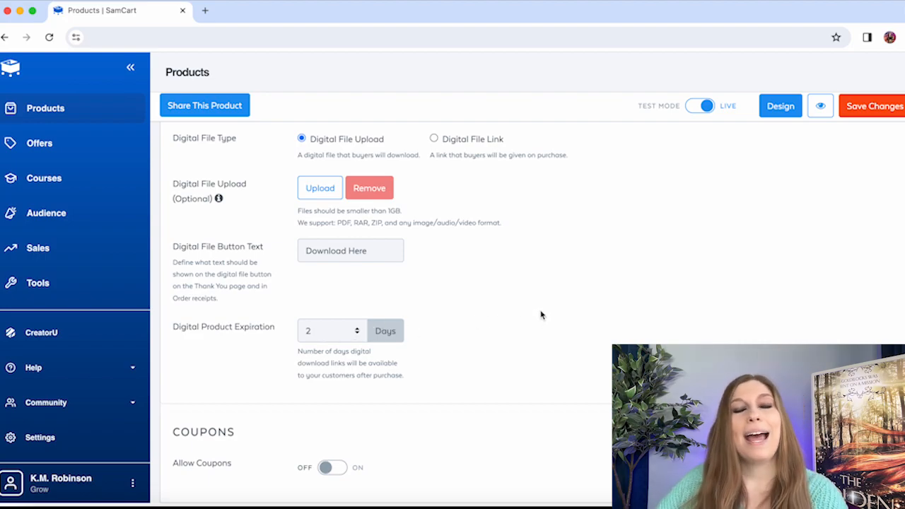
click(325, 468)
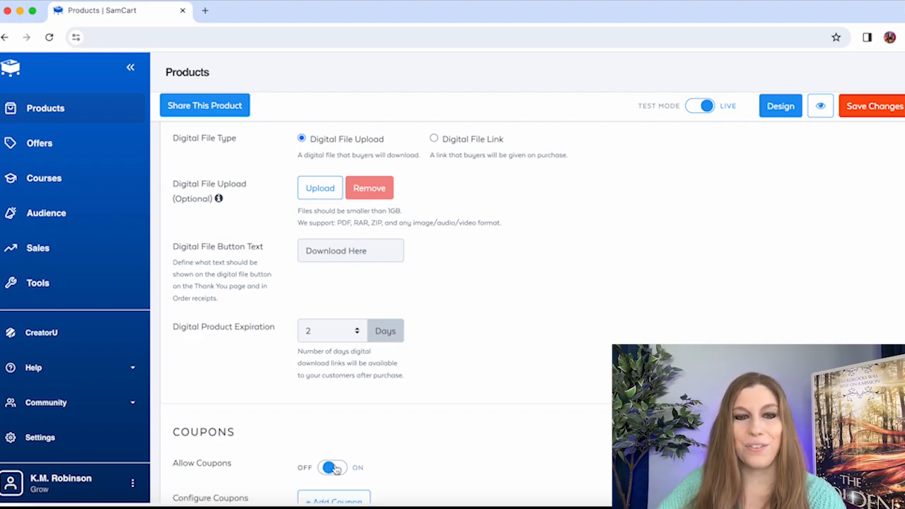
scroll(417, 416, down, 1)
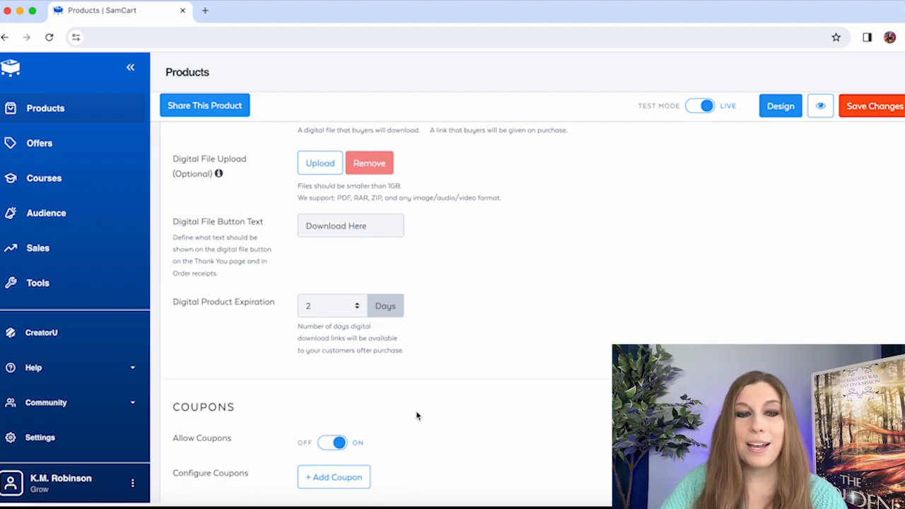
click(347, 469)
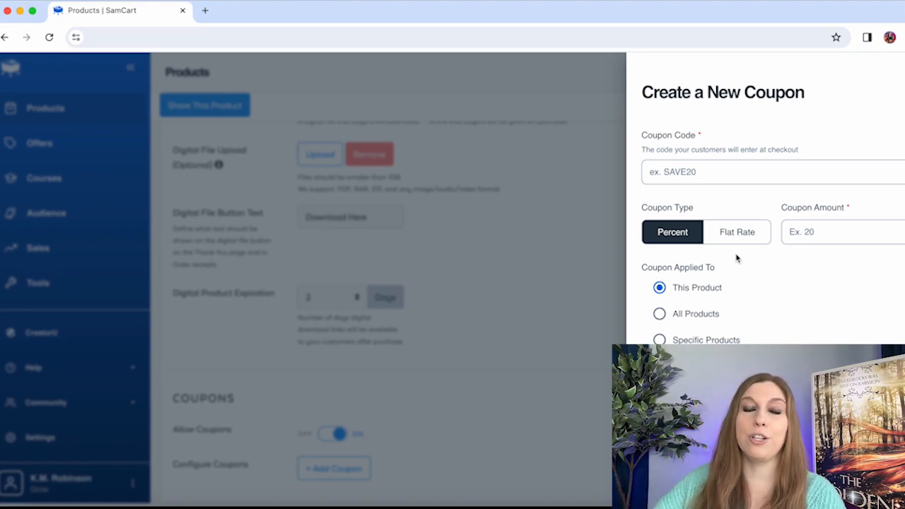
click(671, 473)
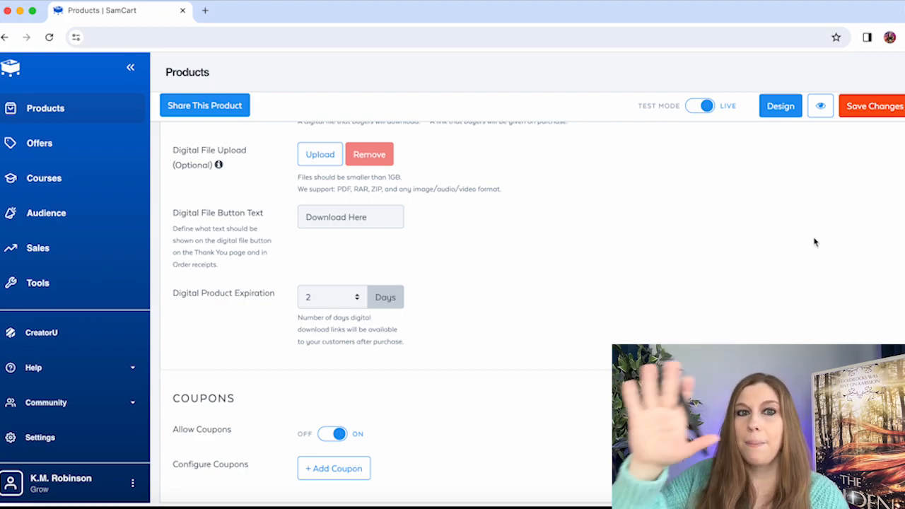
- Save the changes made to the product details
scroll(814, 242, up, 1)
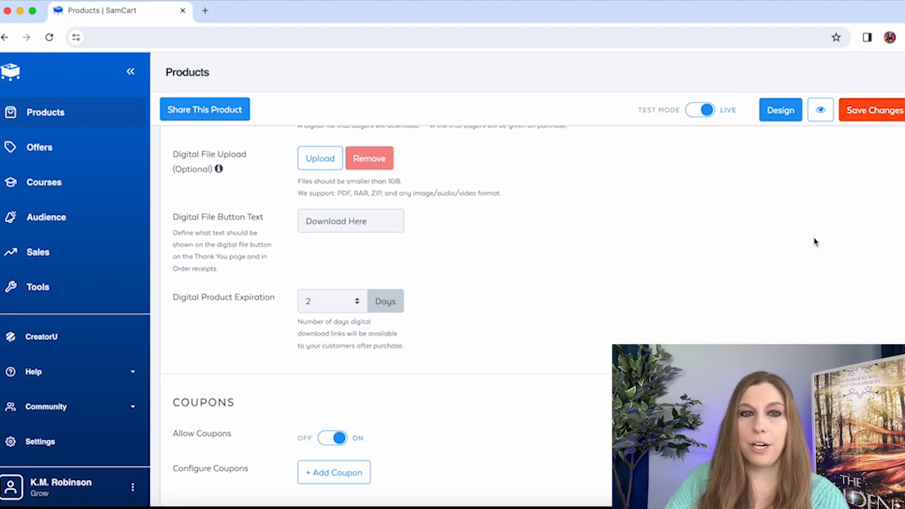
click(873, 111)
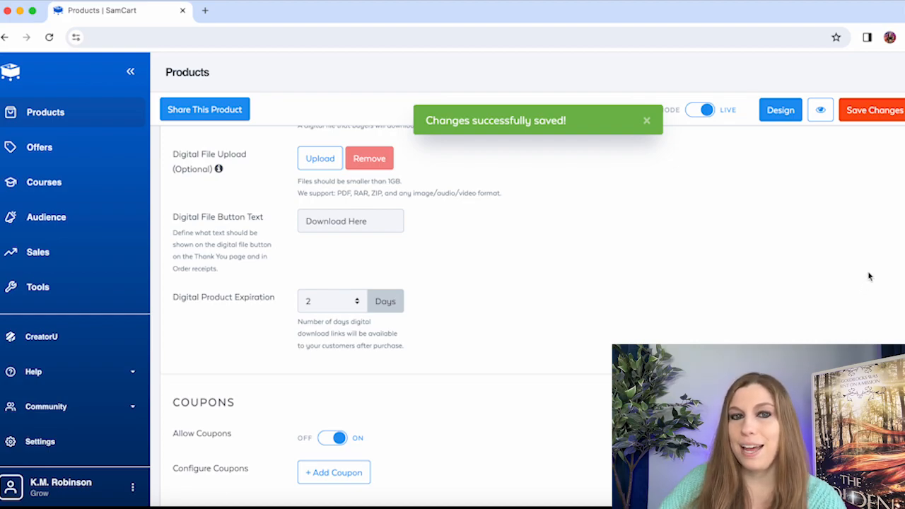
- Select the empty layout with the dark grey background as the product's checkout design template
scroll(890, 190, up, 8)
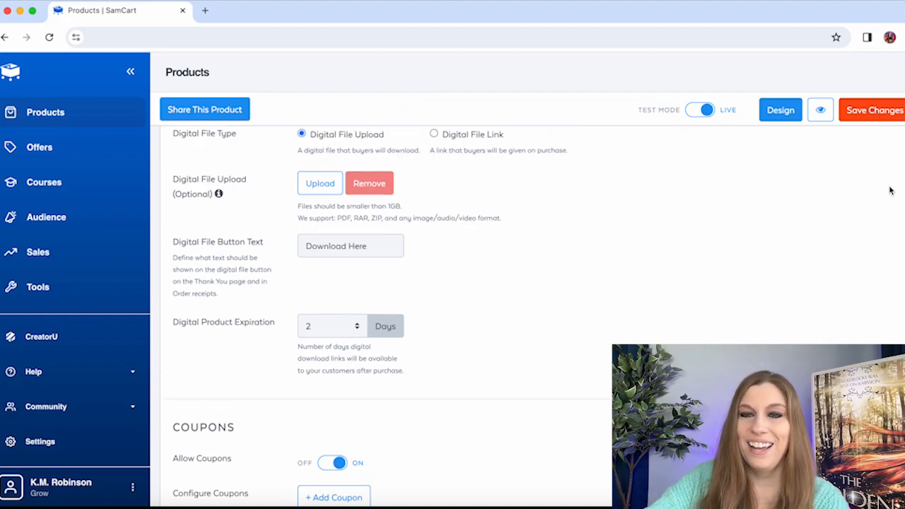
scroll(891, 190, up, 6)
scroll(897, 134, up, 5)
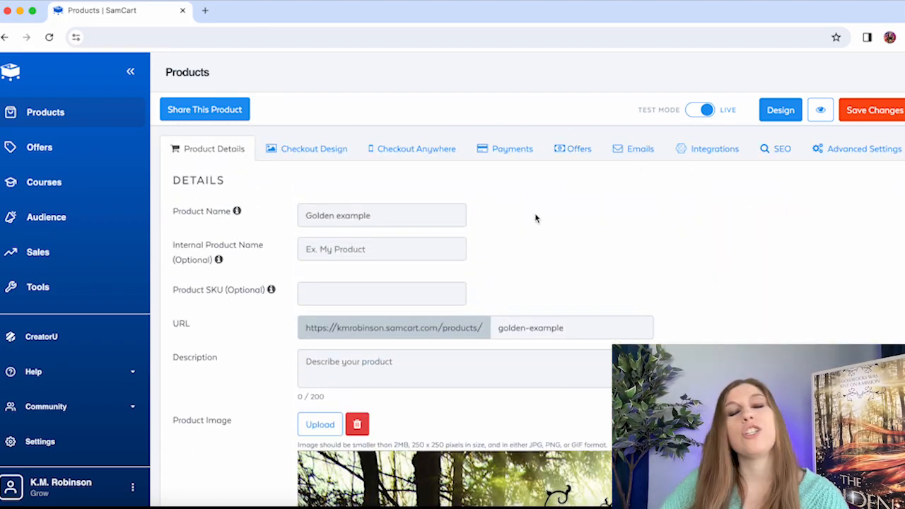
click(322, 151)
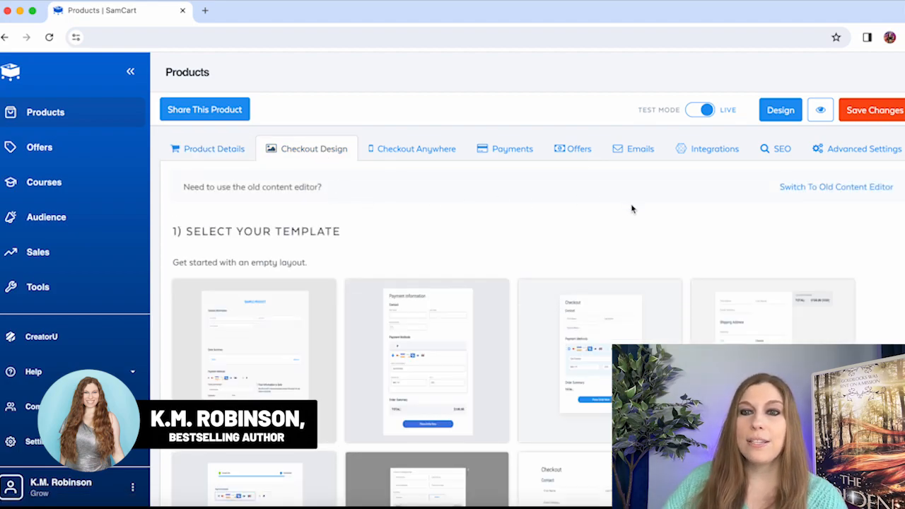
scroll(632, 209, down, 3)
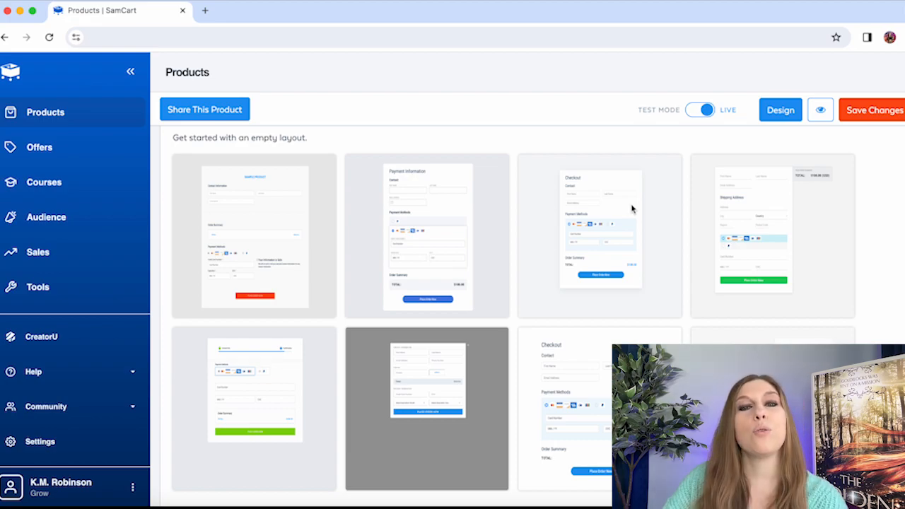
scroll(633, 209, down, 3)
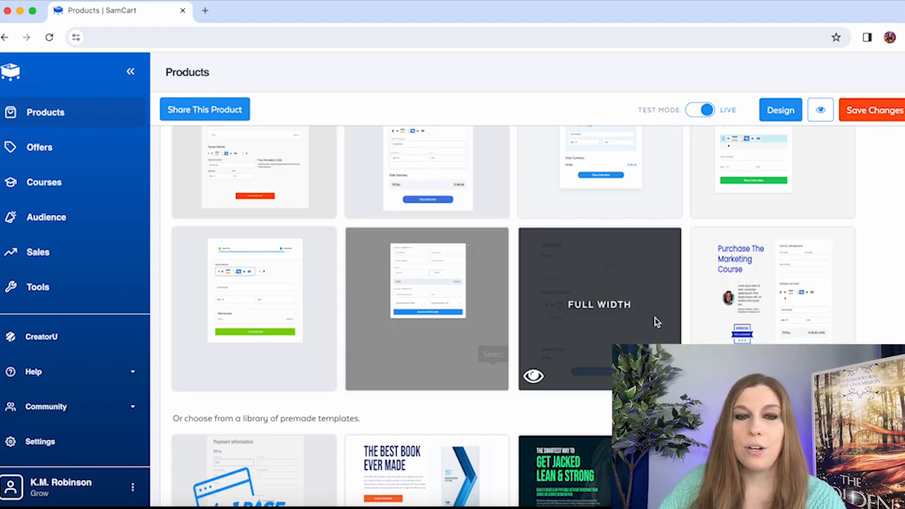
click(493, 376)
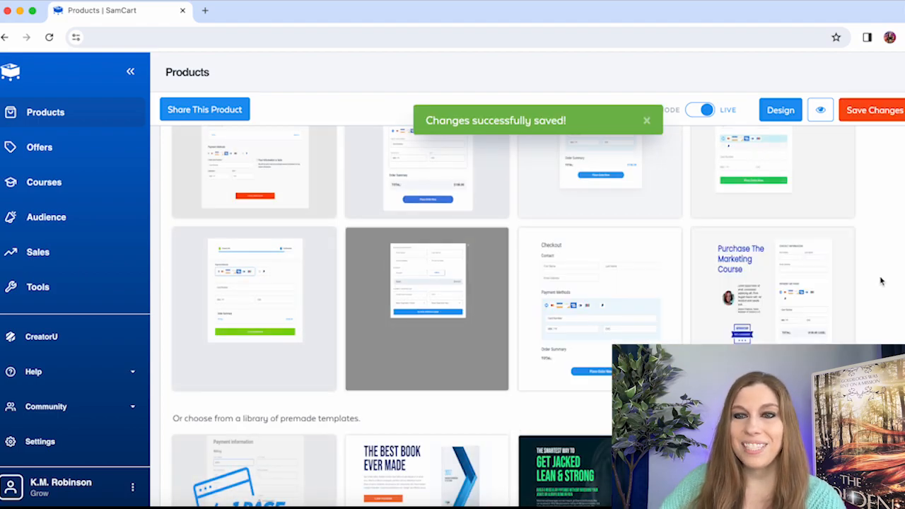
- Browse the empty layouts and the library of premade checkout templates
scroll(888, 234, down, 10)
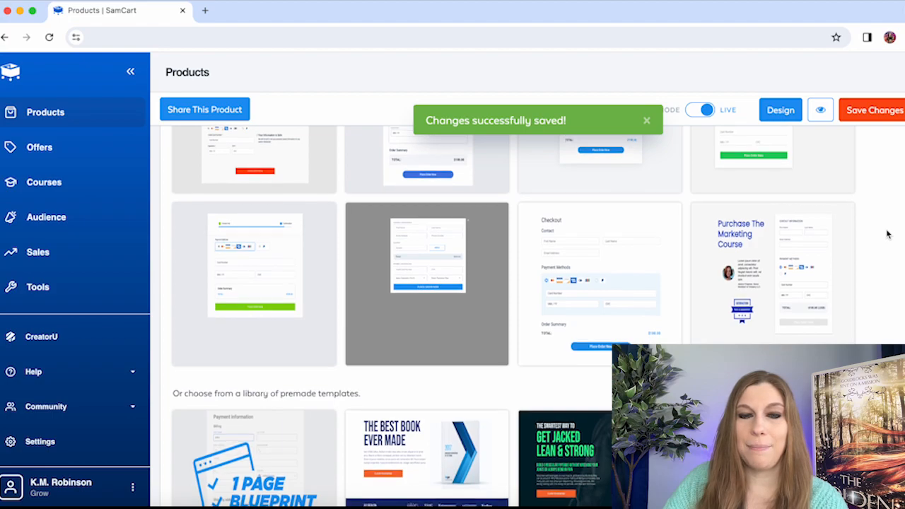
scroll(889, 234, down, 5)
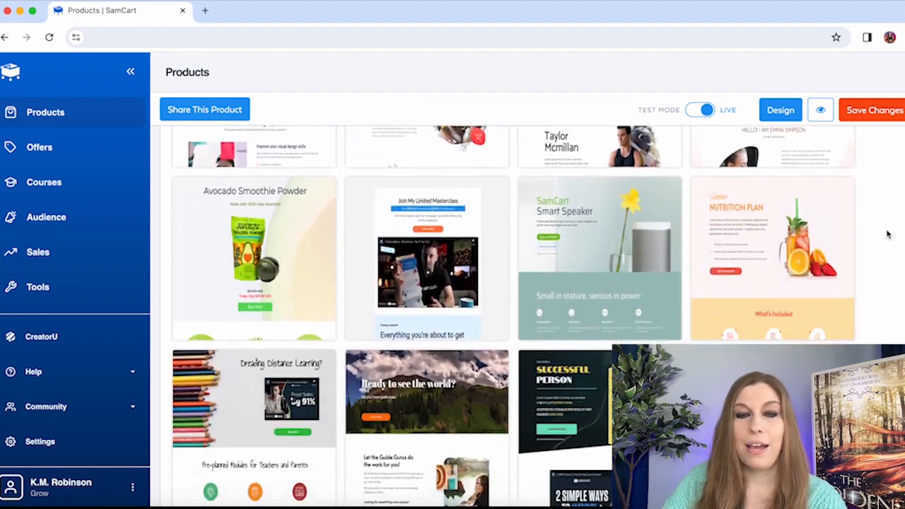
scroll(888, 234, up, 10)
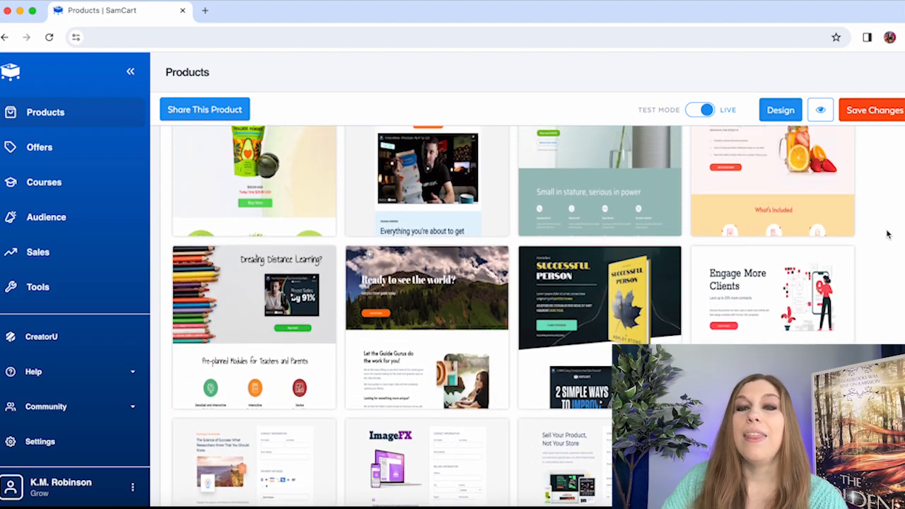
scroll(888, 234, up, 10)
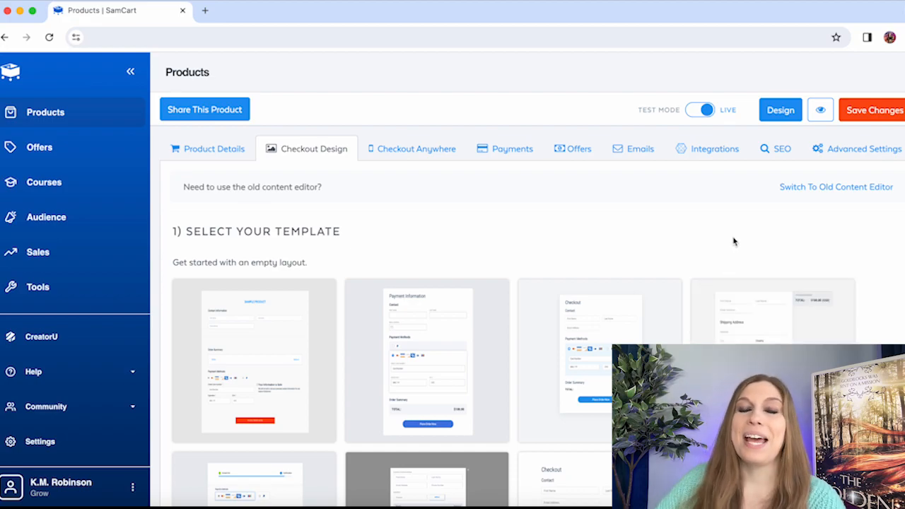
- Open the checkout page in the design editor and examine its form from contact information to the order summary
click(781, 112)
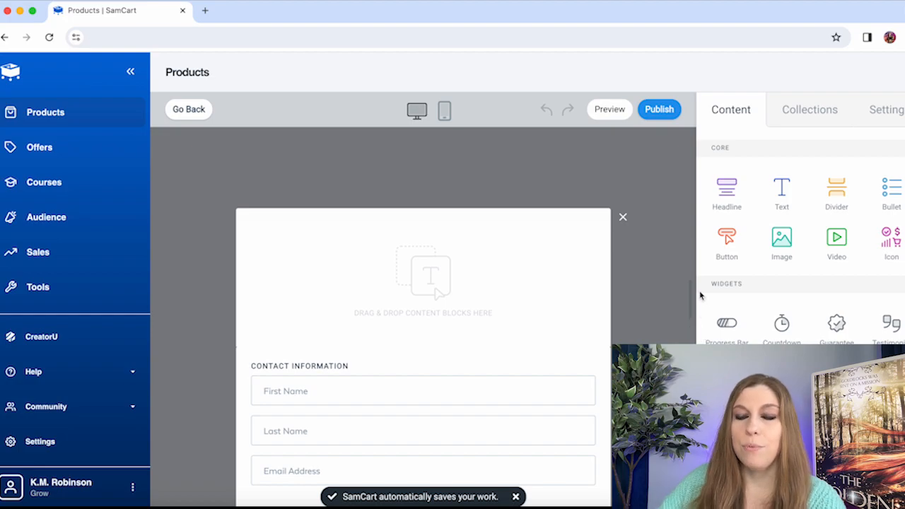
scroll(700, 296, down, 5)
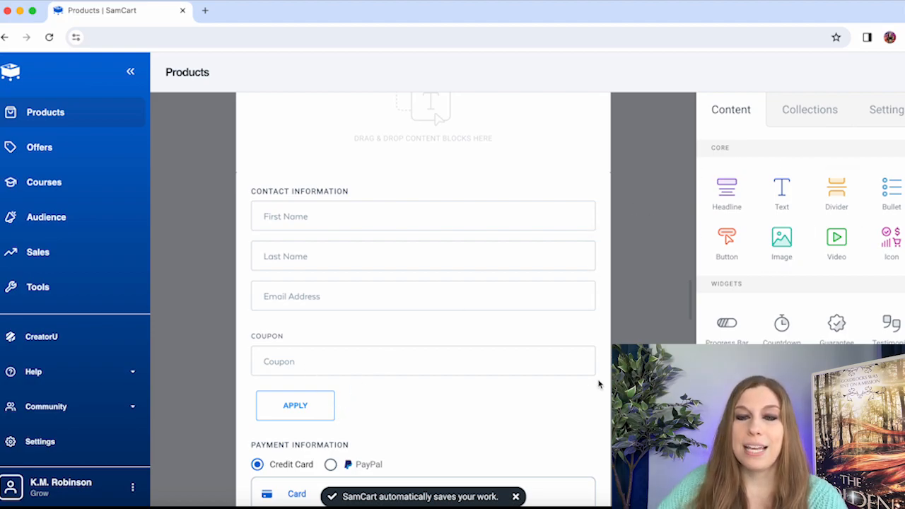
scroll(604, 356, down, 5)
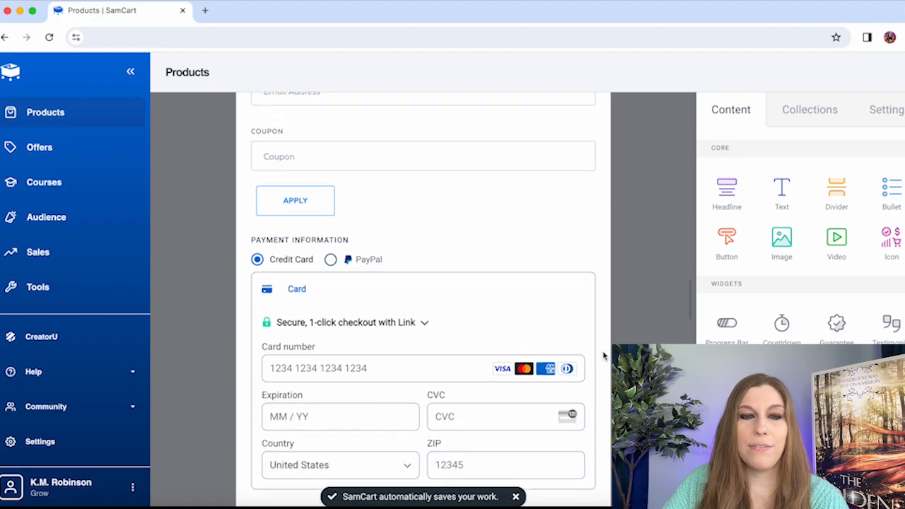
scroll(603, 356, down, 1)
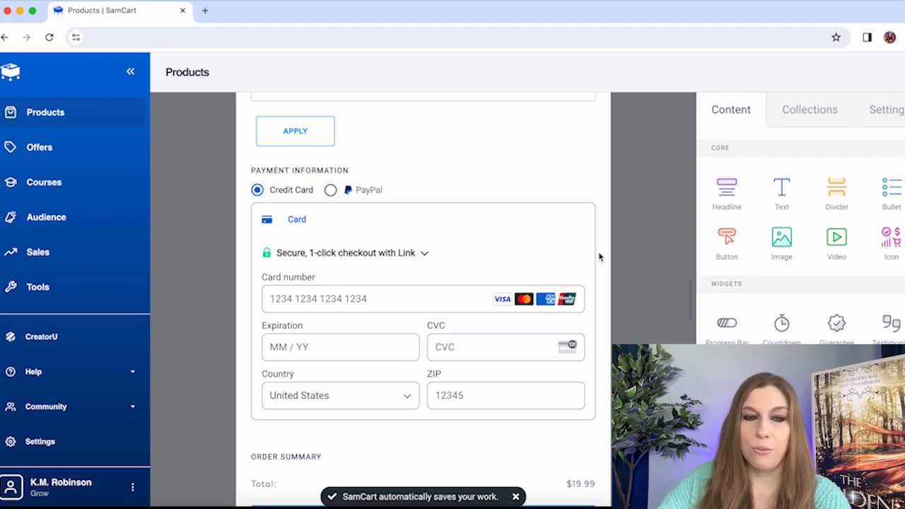
scroll(598, 257, down, 3)
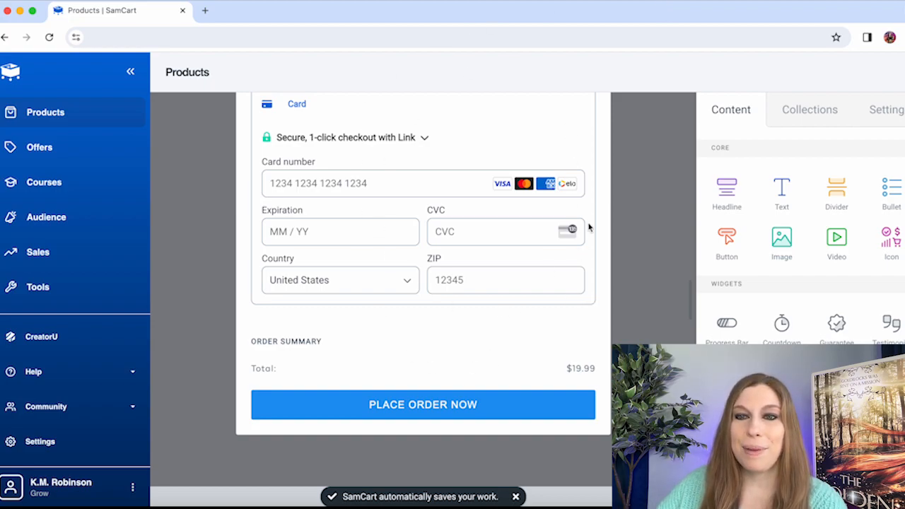
- Activate the Billing Address and Shipping Address fields in the checkout form settings
click(804, 115)
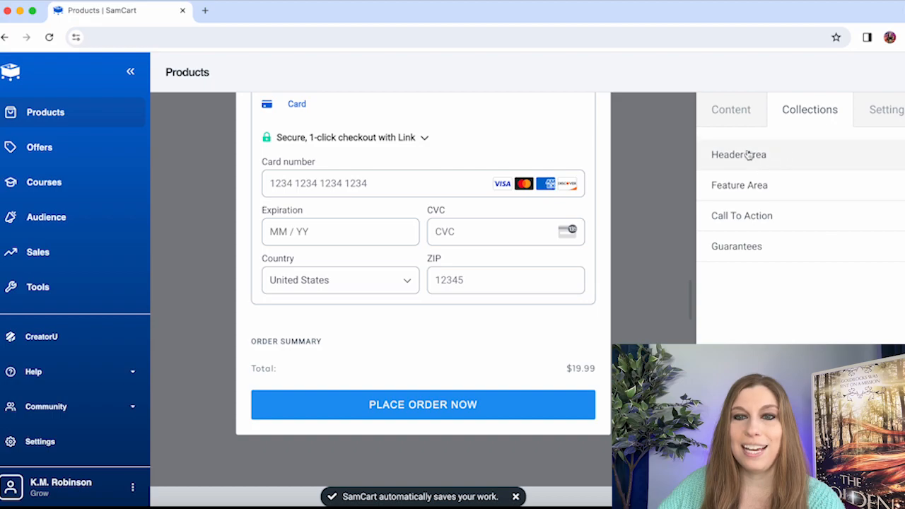
click(884, 112)
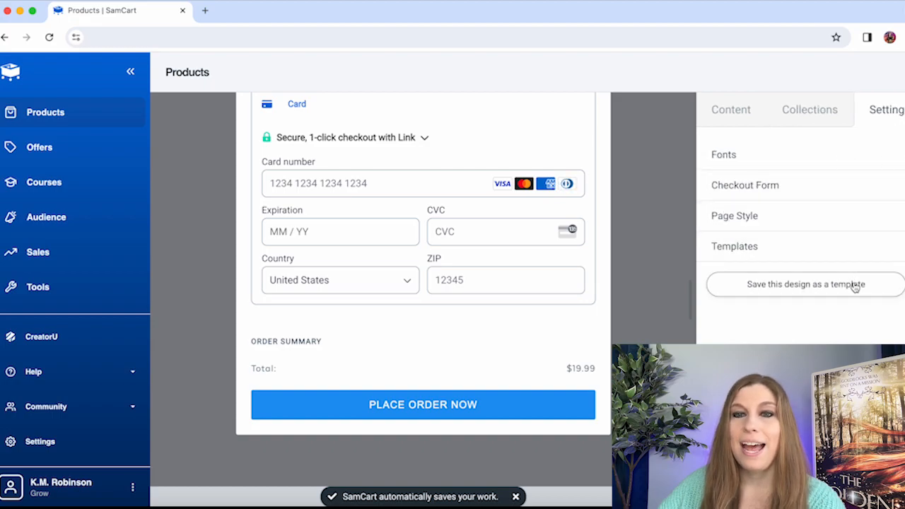
click(890, 194)
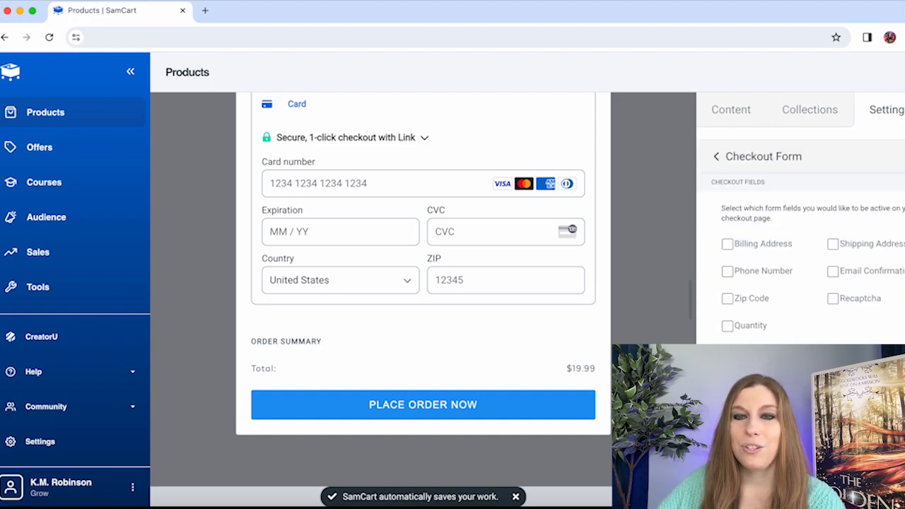
click(728, 244)
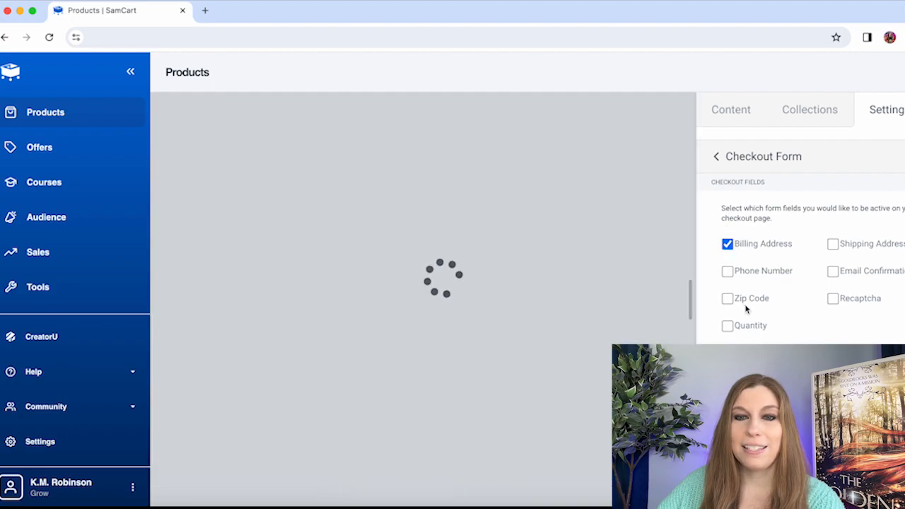
click(833, 244)
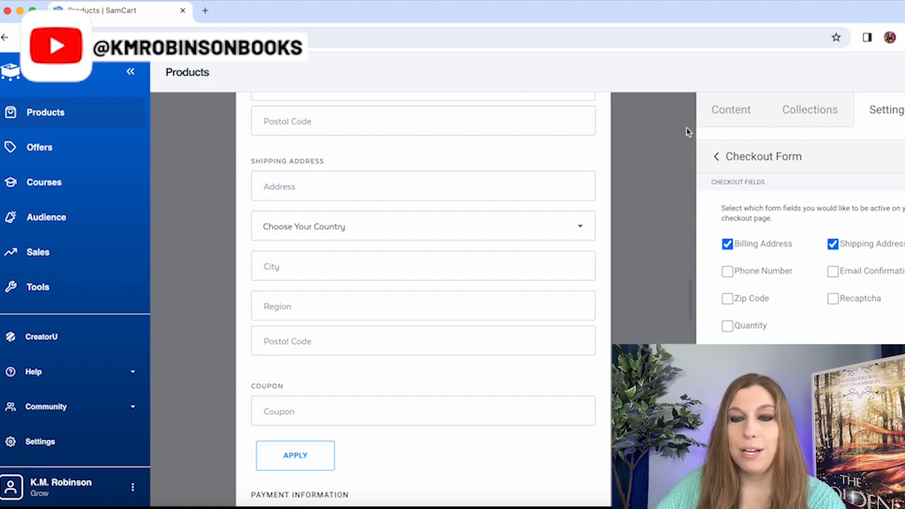
- Publish the checkout page design, save the product changes, and dismiss the notification
scroll(683, 97, up, 2)
scroll(684, 97, up, 10)
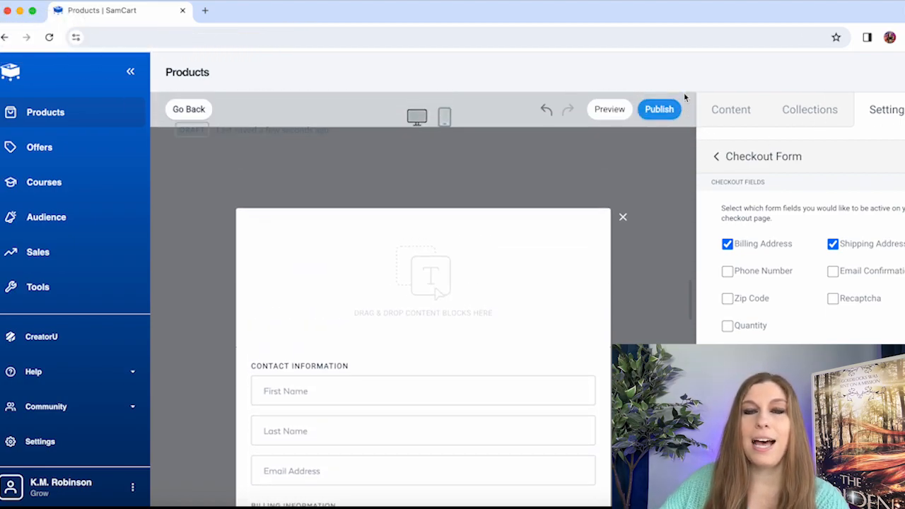
click(672, 114)
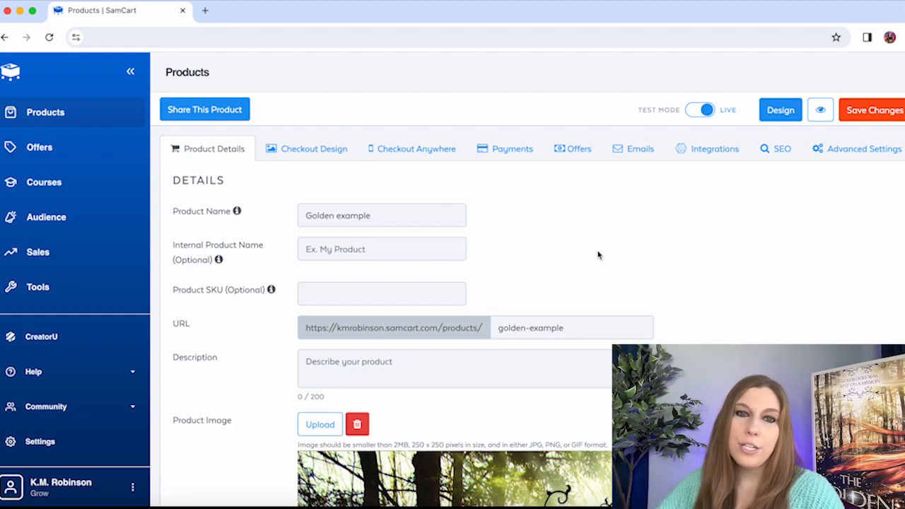
click(864, 113)
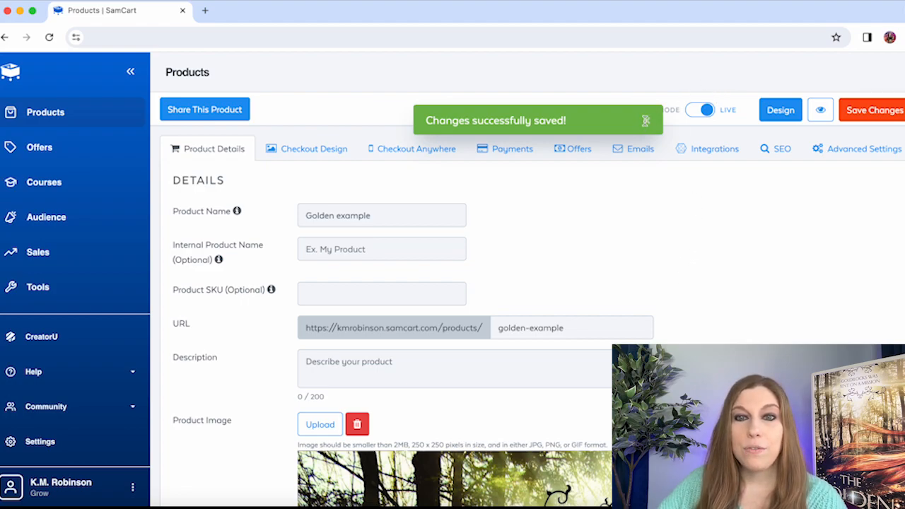
click(645, 125)
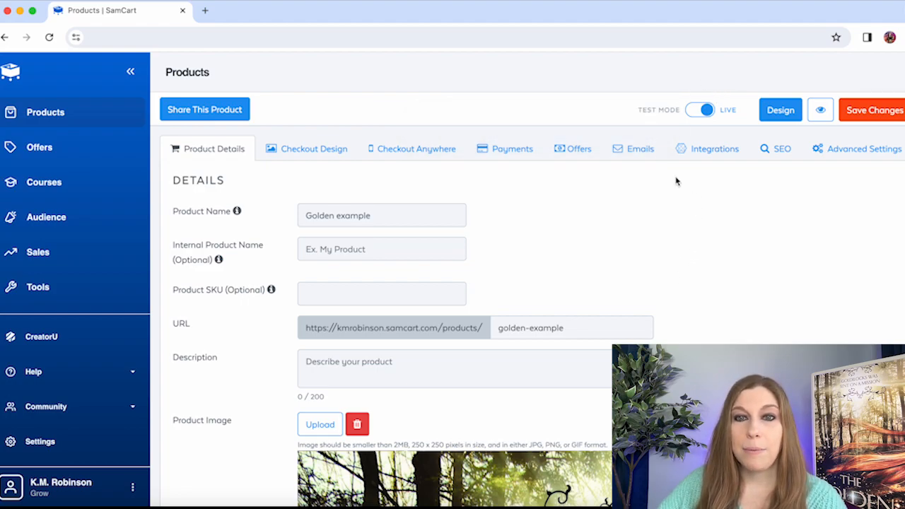
- Switch the product to test mode and back to live
click(708, 120)
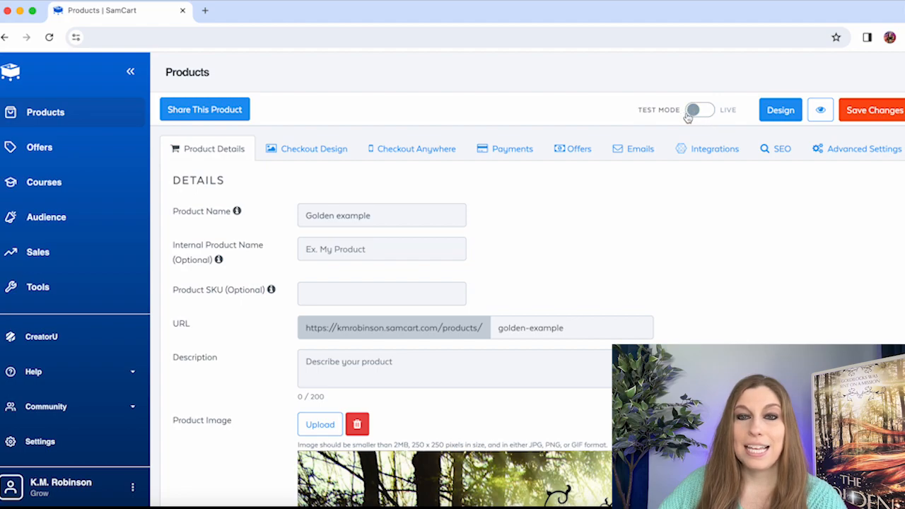
click(698, 112)
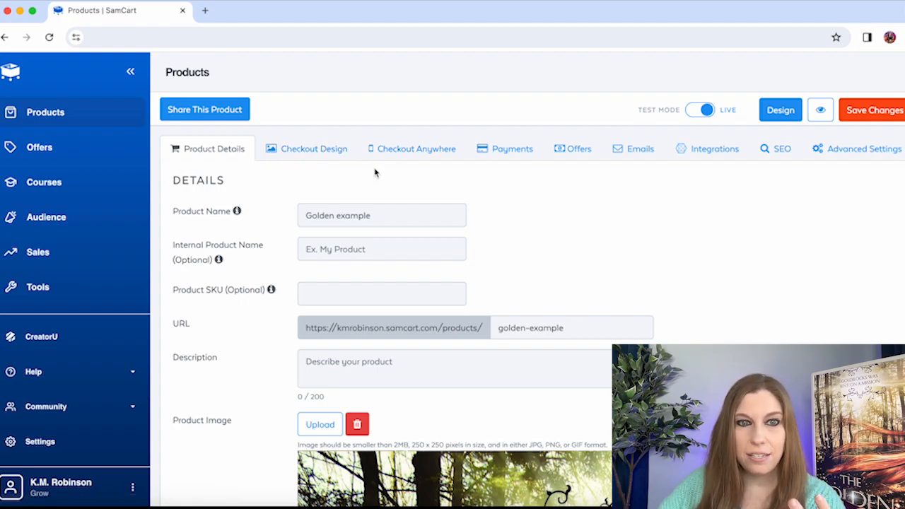
- Review the Checkout Anywhere display options and the product's payment processor and additional payment settings
click(410, 150)
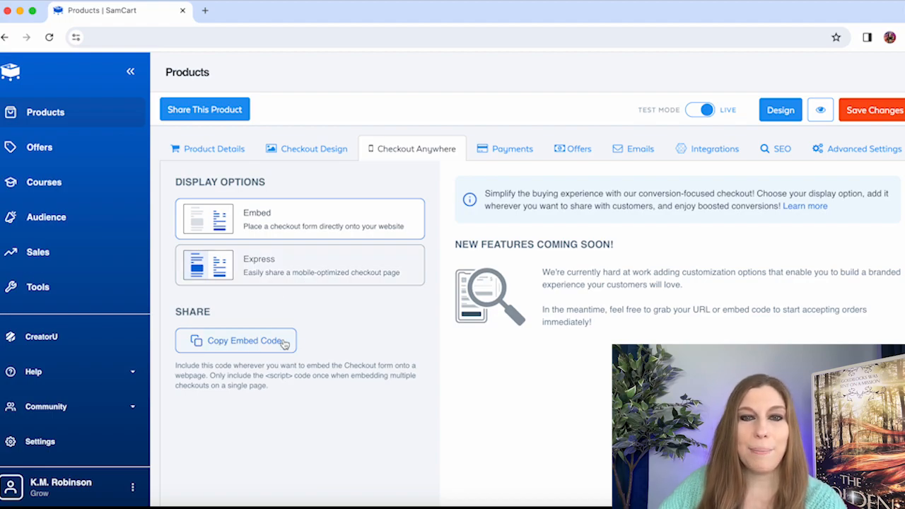
click(499, 153)
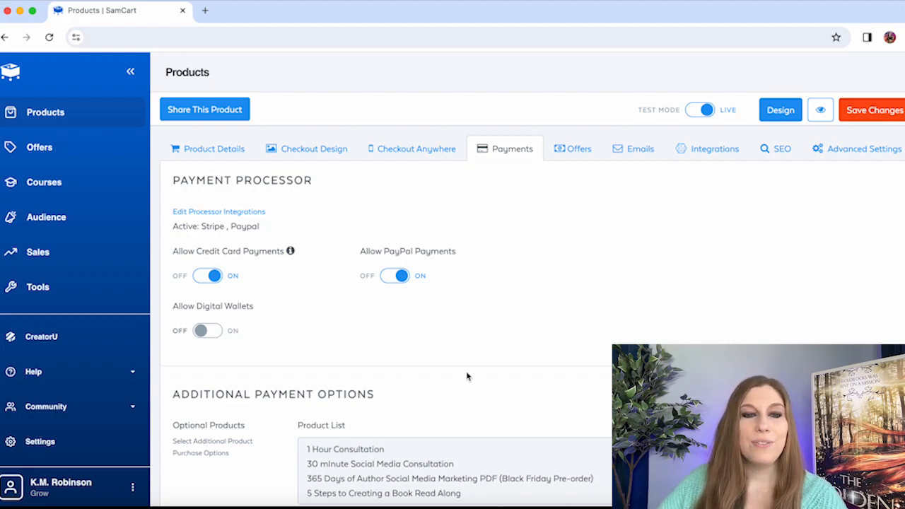
scroll(488, 320, down, 1)
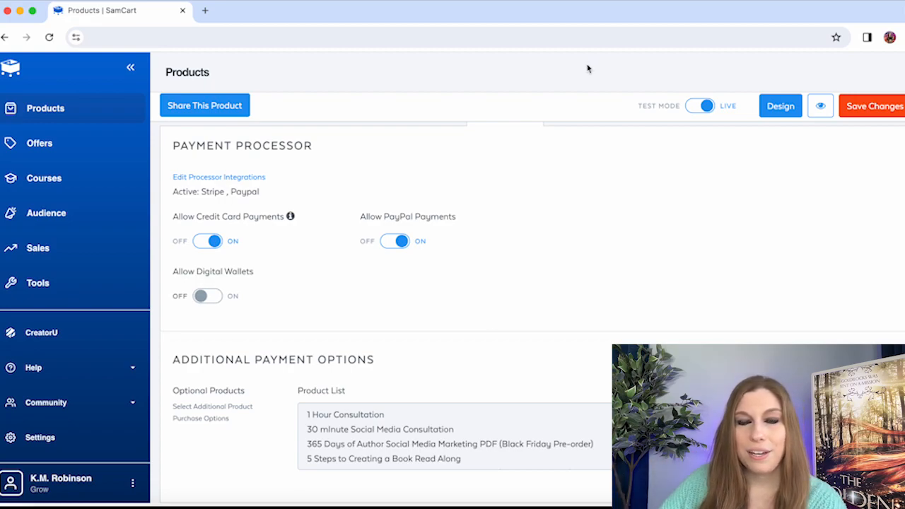
scroll(590, 65, up, 1)
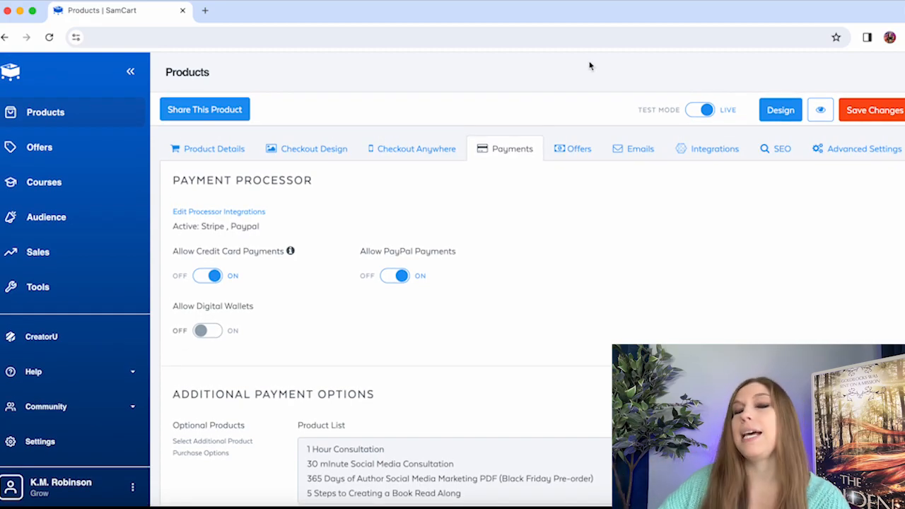
- Review the upsell, funnel and order bump options for the product
click(579, 153)
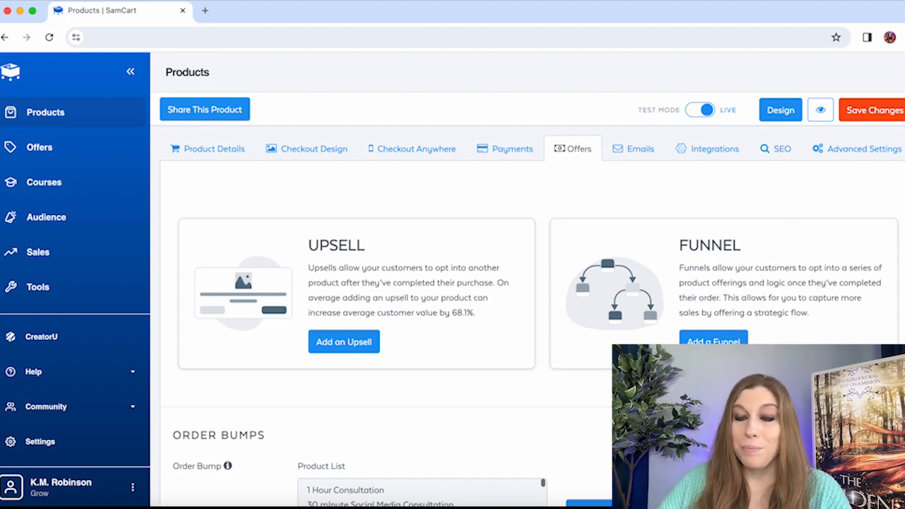
scroll(531, 318, down, 4)
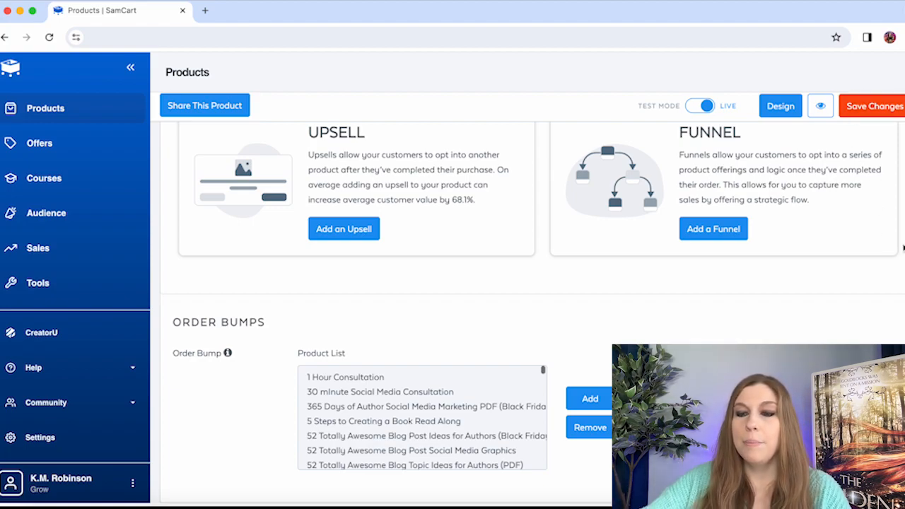
scroll(904, 247, up, 3)
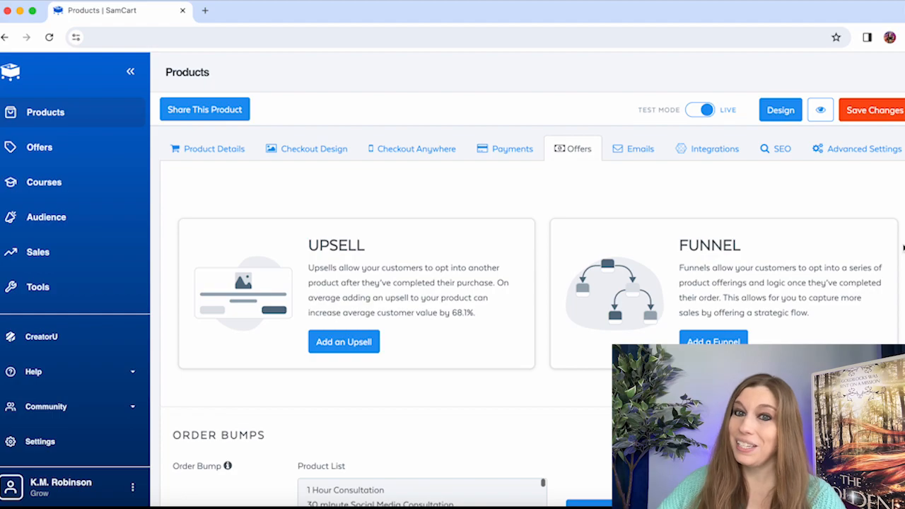
- Review the product email customization option and the email, member portal and rule integrations
click(635, 152)
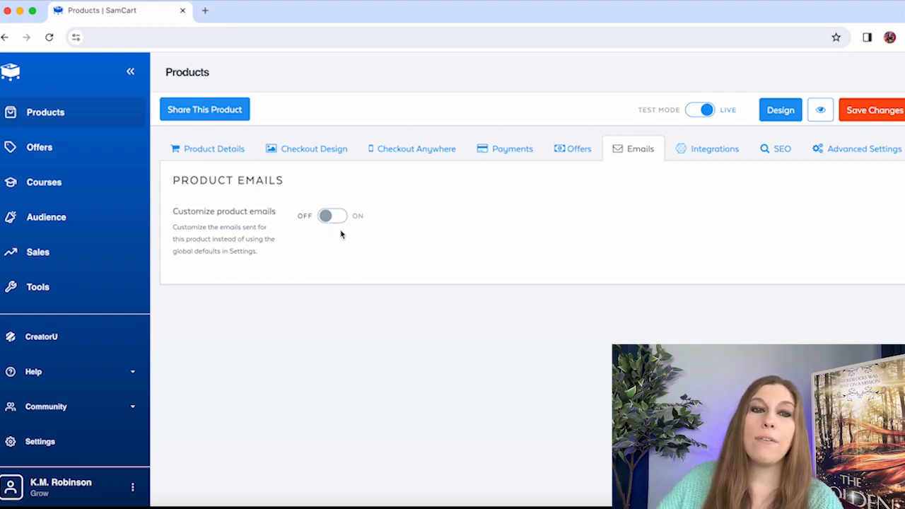
click(688, 157)
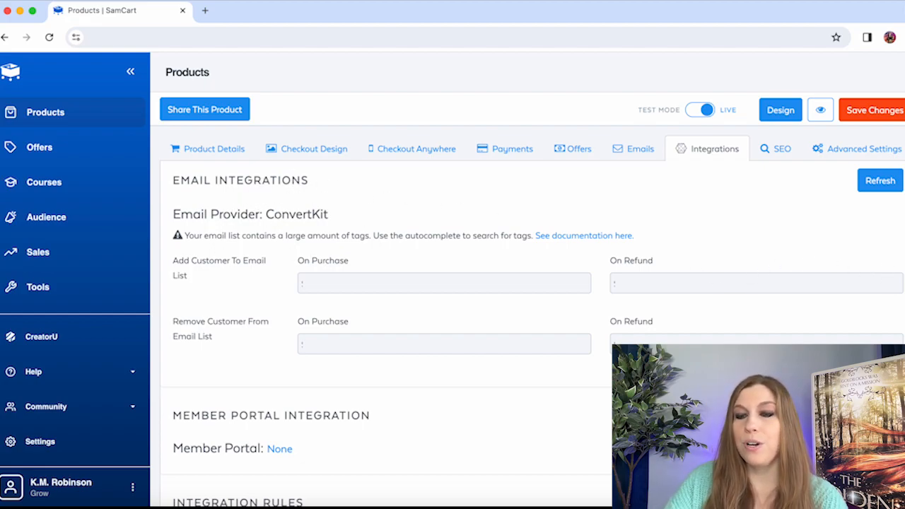
scroll(452, 283, down, 3)
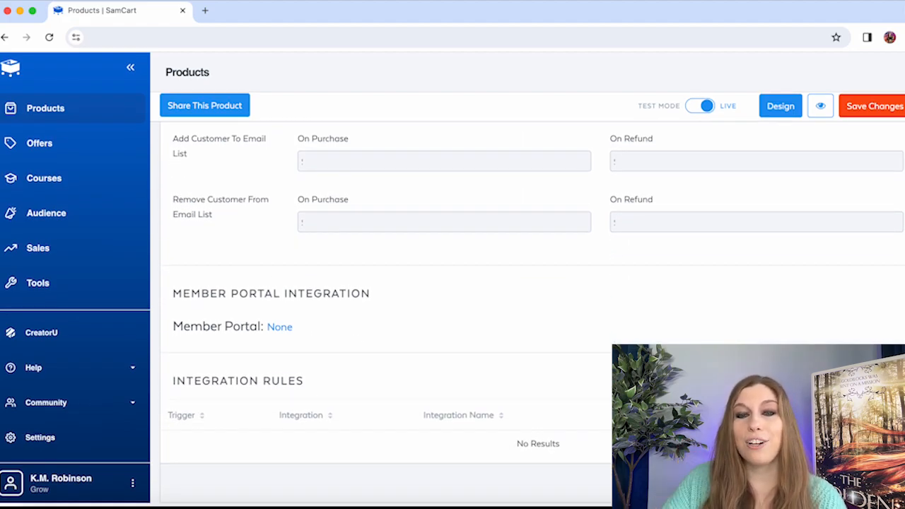
scroll(453, 283, up, 3)
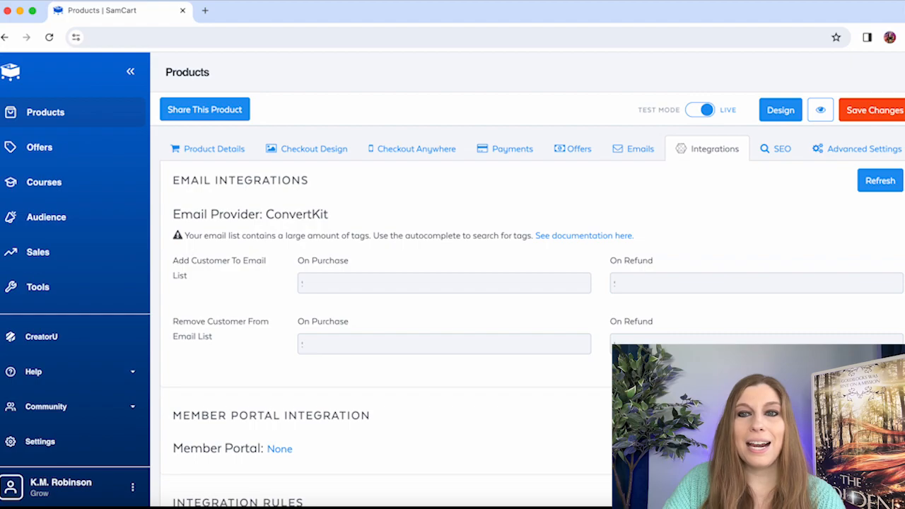
- Review the SEO settings and the header and footer script options, and save the product changes
click(779, 150)
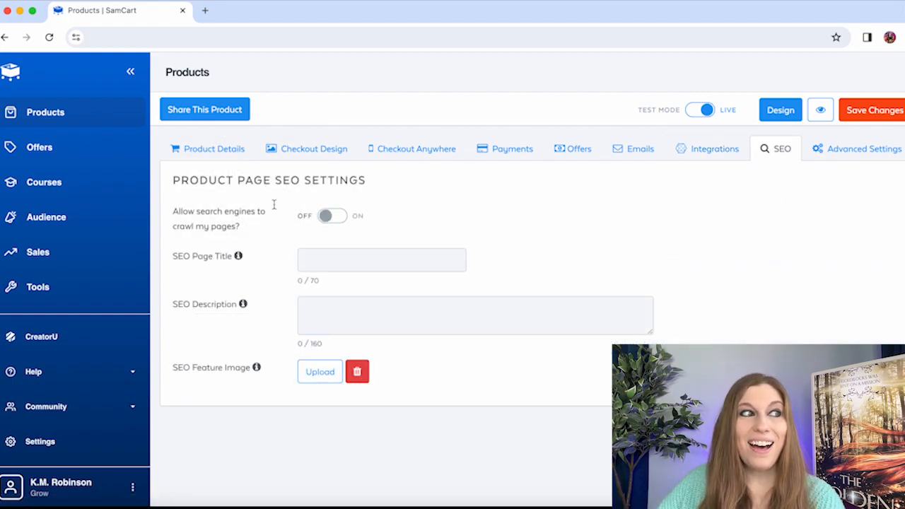
click(840, 152)
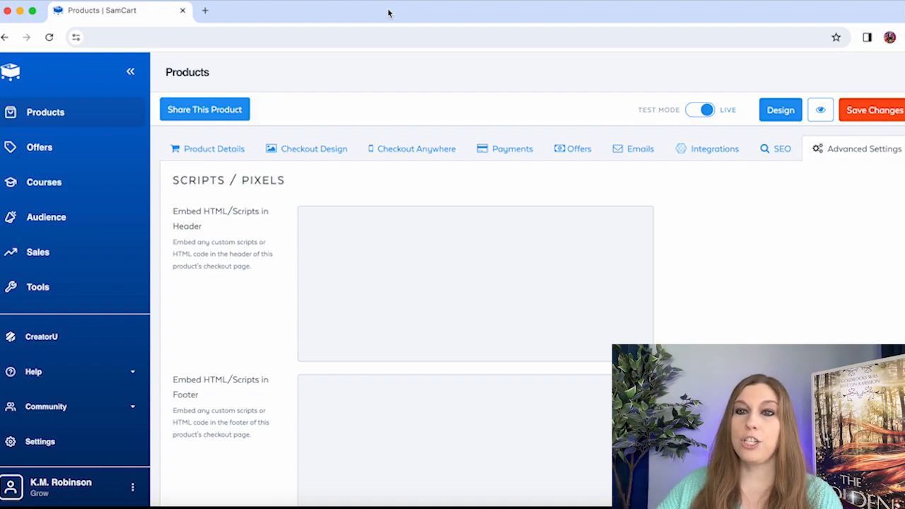
click(849, 116)
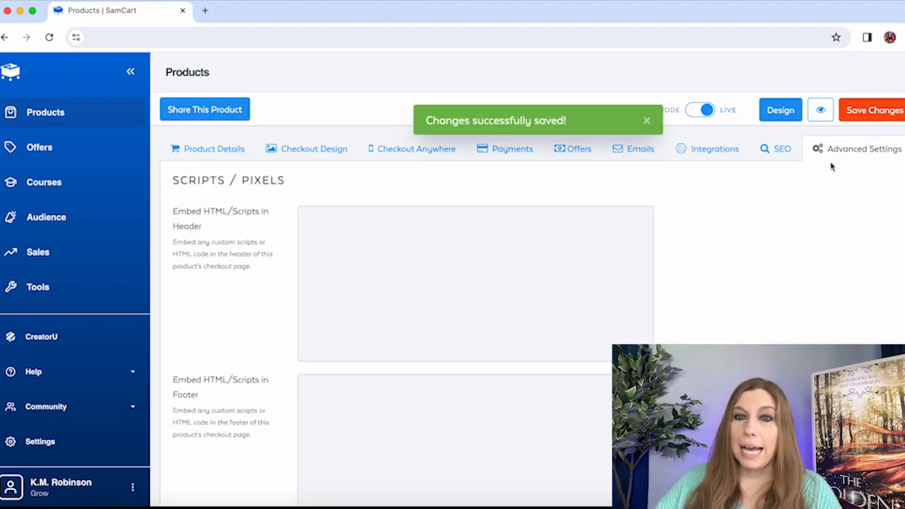
- Preview the product's checkout page and examine its form down to the order summary
click(823, 112)
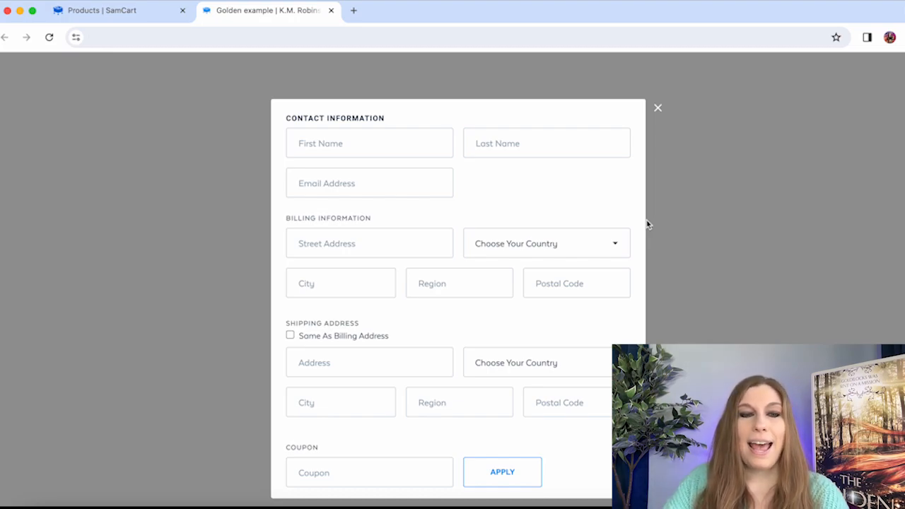
scroll(648, 224, down, 4)
scroll(648, 224, down, 2)
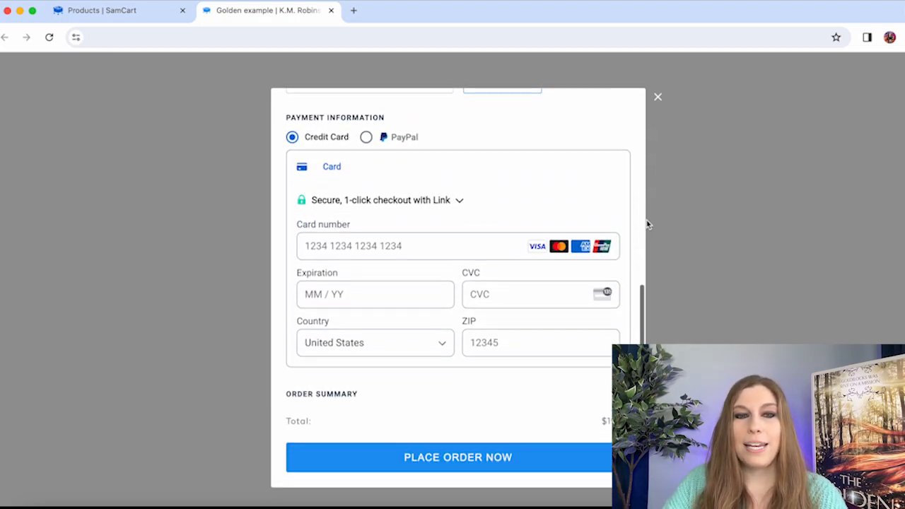